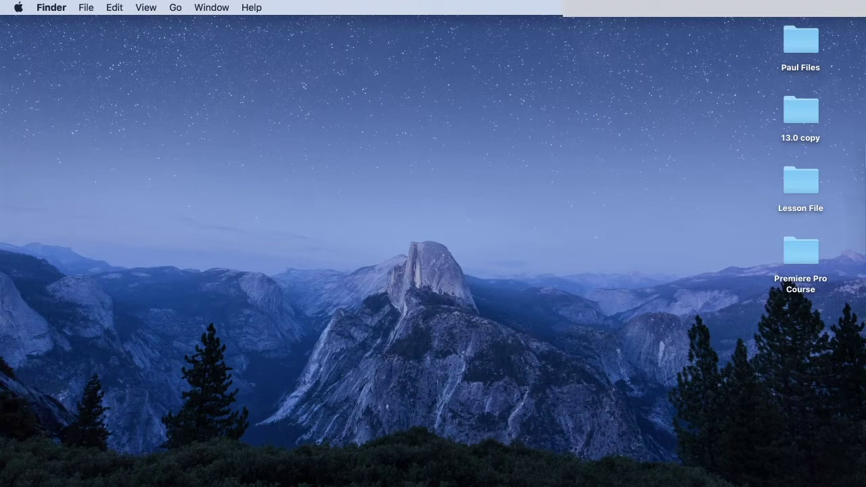
- Launch Premiere Pro and open the recent project Lesson 01 Editing
{"action": "mouse_move", "coordinate": [853, 166]}
{"action": "left_click", "coordinate": [846, 223]}
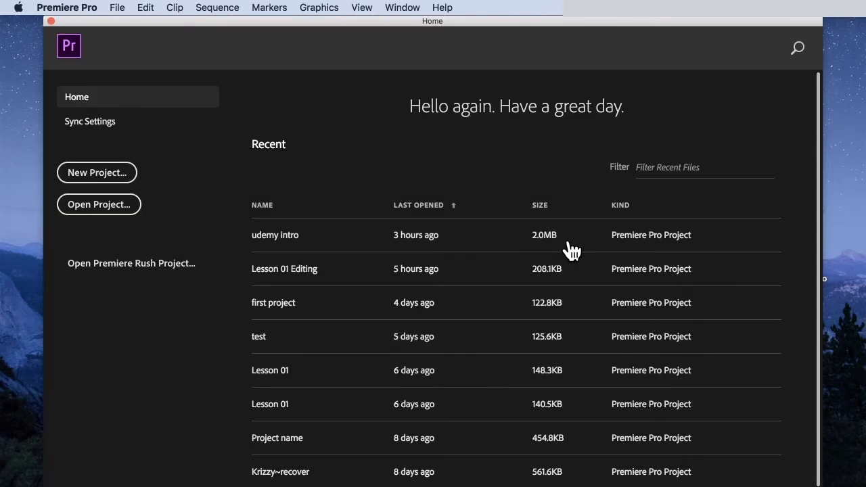
{"action": "left_click", "coordinate": [348, 270]}
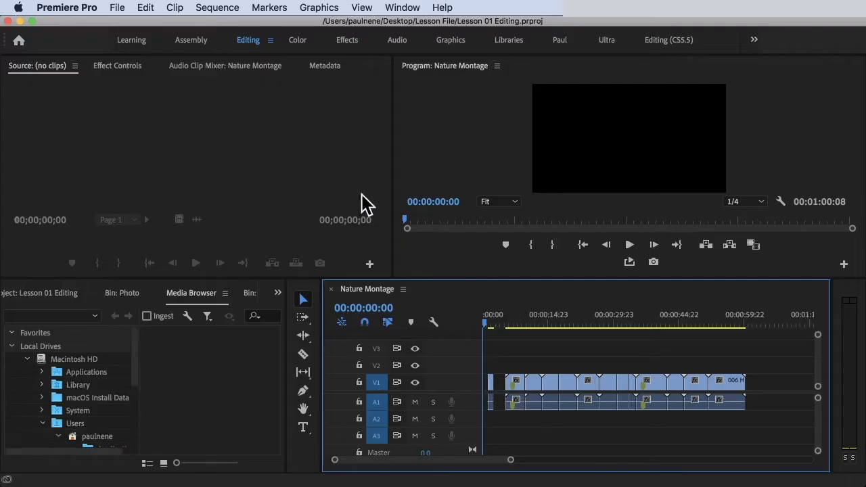
{"action": "left_click", "coordinate": [174, 111]}
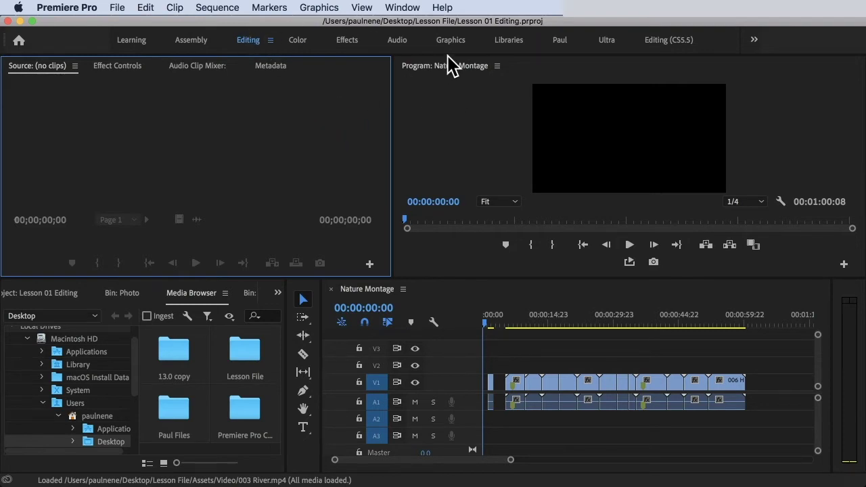
- Select the Editing workspace for the project
{"action": "left_click", "coordinate": [406, 7]}
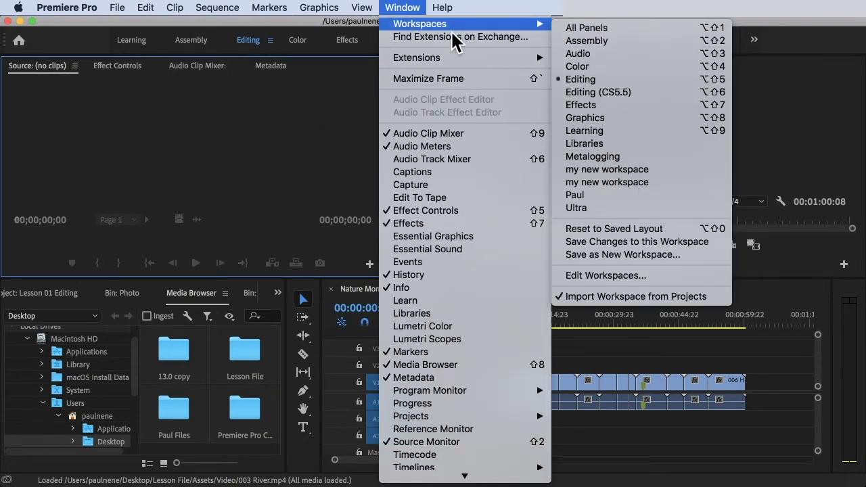
{"action": "left_click", "coordinate": [504, 33]}
{"action": "left_click", "coordinate": [403, 7]}
{"action": "left_click", "coordinate": [403, 7]}
{"action": "left_click", "coordinate": [403, 7]}
{"action": "left_click", "coordinate": [403, 8]}
{"action": "left_click", "coordinate": [442, 7]}
{"action": "mouse_move", "coordinate": [401, 9]}
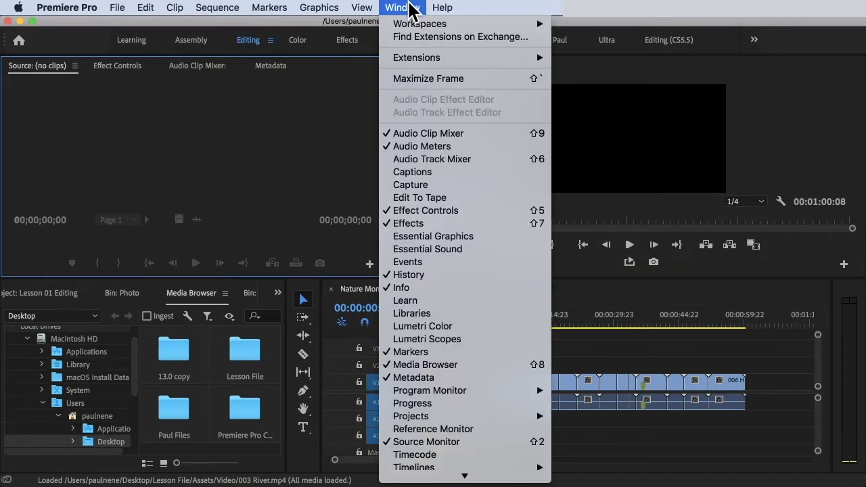
{"action": "mouse_move", "coordinate": [413, 23]}
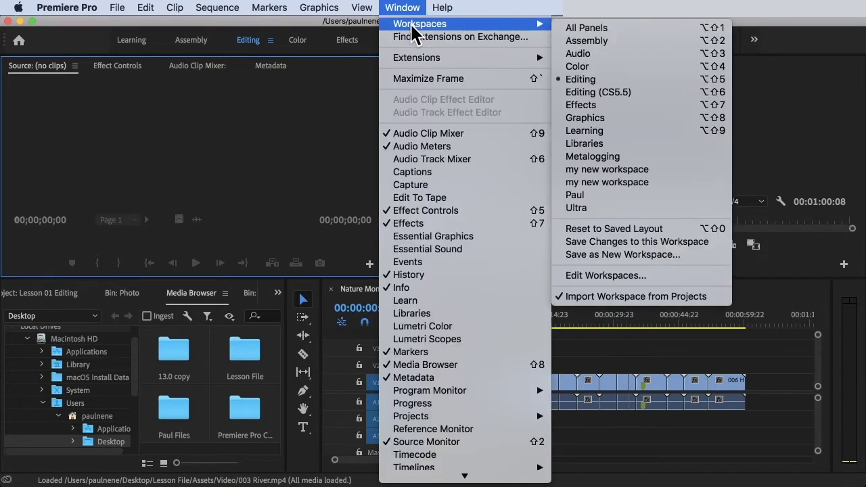
{"action": "left_click", "coordinate": [582, 79]}
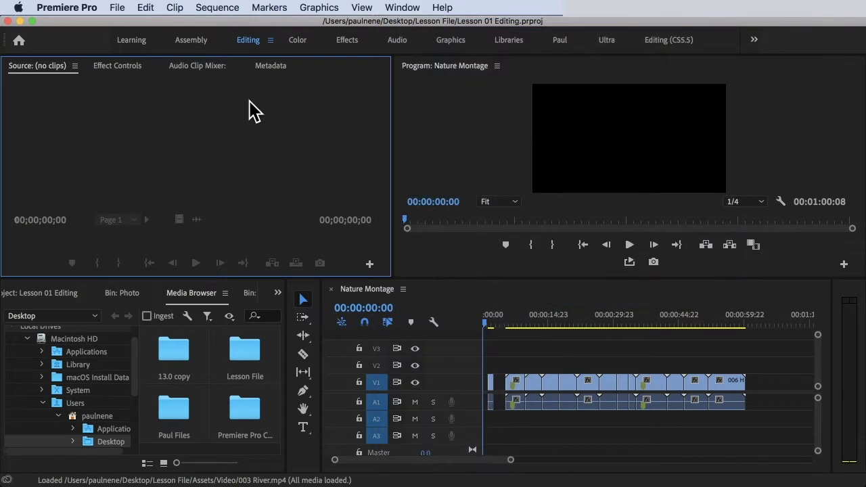
- Reset the Editing workspace to its saved layout
{"action": "left_click", "coordinate": [402, 8]}
{"action": "mouse_move", "coordinate": [408, 25]}
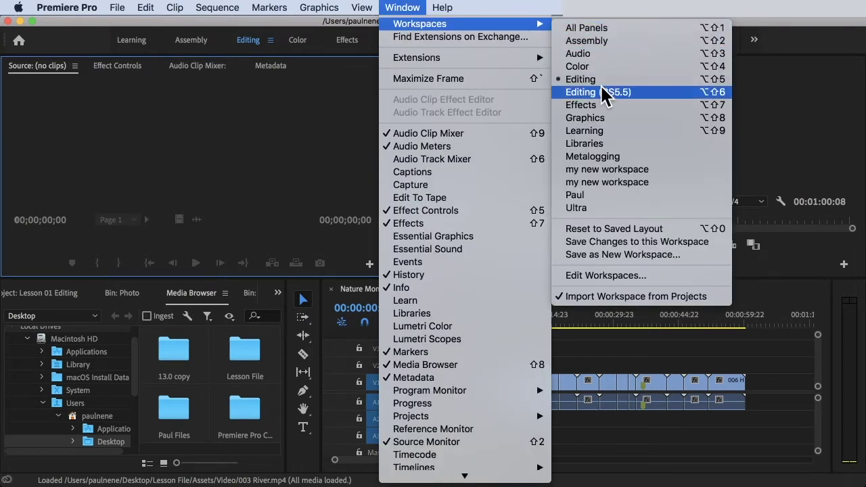
{"action": "left_click", "coordinate": [613, 229]}
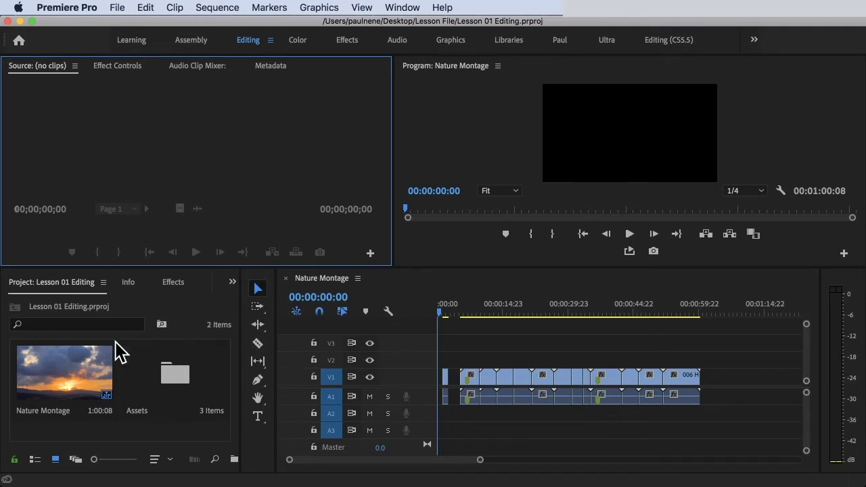
- Display the project's items in List View
{"action": "left_click", "coordinate": [117, 398]}
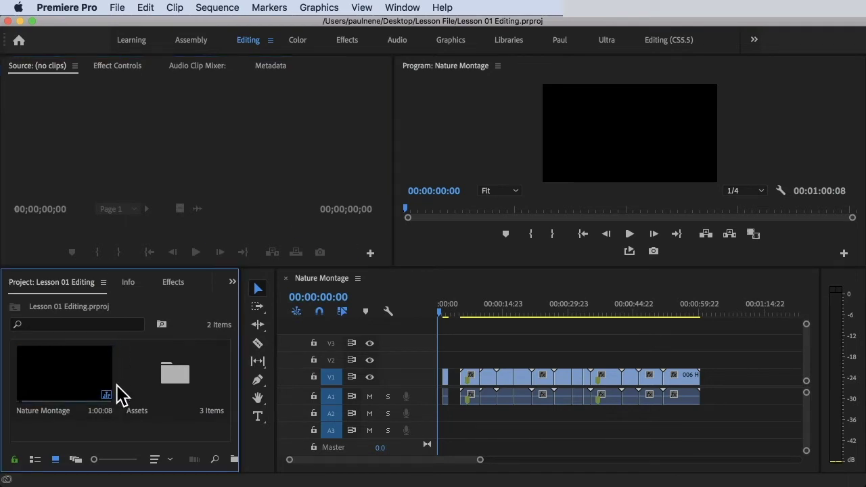
{"action": "left_click", "coordinate": [54, 460]}
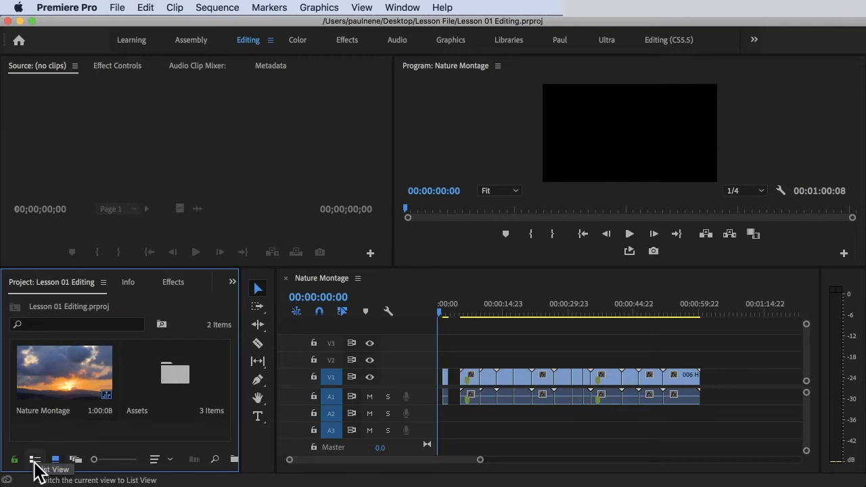
{"action": "left_click", "coordinate": [35, 461]}
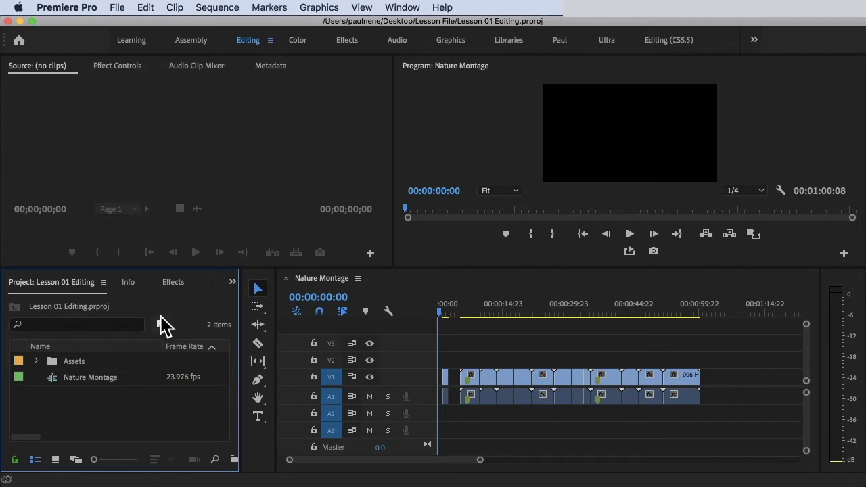
- Open the Video bin inside Assets, look through its clips, and return to the project's root level
{"action": "double_click", "coordinate": [75, 364]}
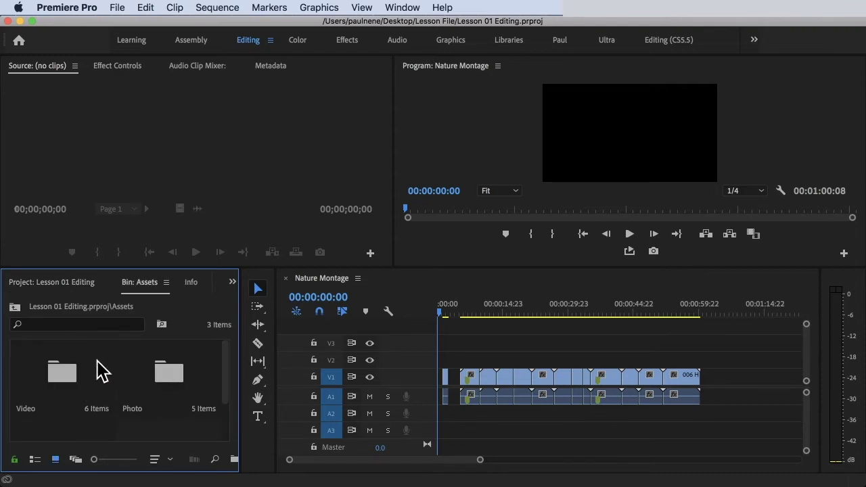
{"action": "double_click", "coordinate": [69, 373]}
{"action": "scroll", "coordinate": [173, 412], "scroll_direction": "down", "scroll_amount": 5}
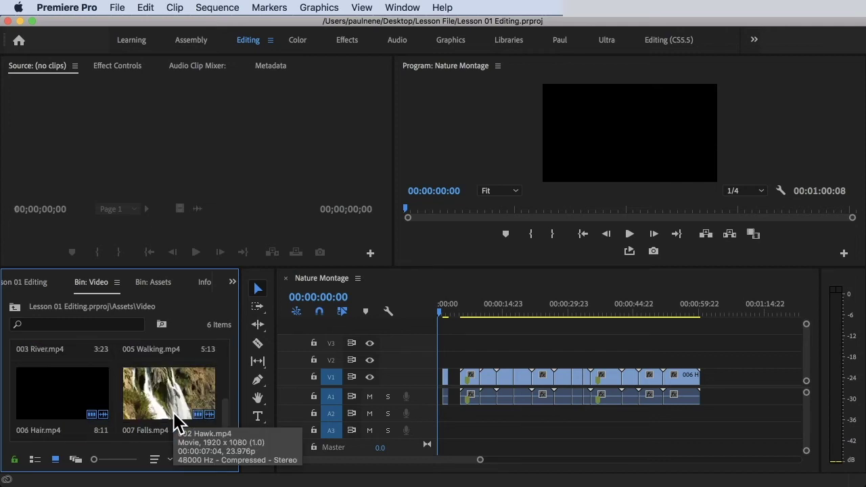
{"action": "scroll", "coordinate": [173, 413], "scroll_direction": "up", "scroll_amount": 5}
{"action": "left_click", "coordinate": [14, 307]}
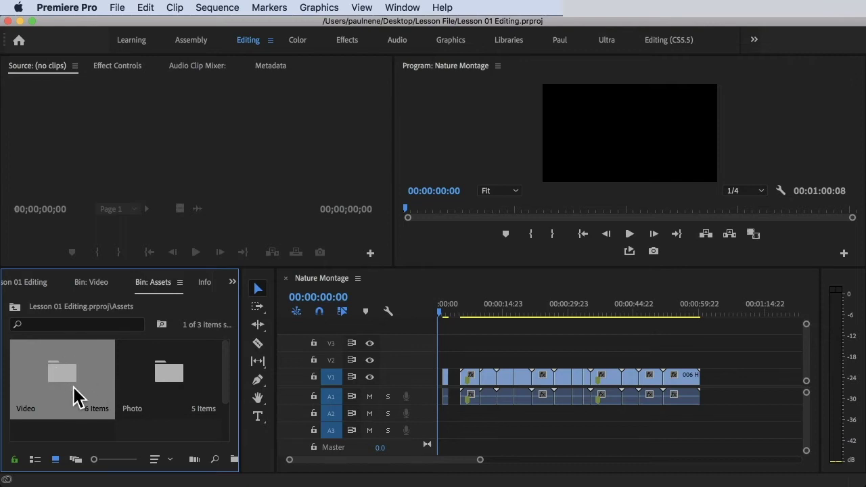
{"action": "left_click", "coordinate": [14, 306]}
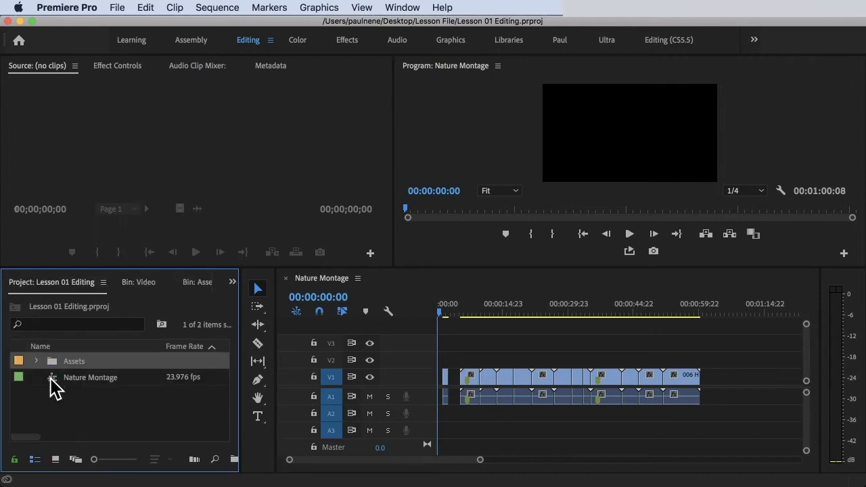
- Create a new bin named "test" at the project's root level
{"action": "left_click", "coordinate": [87, 428]}
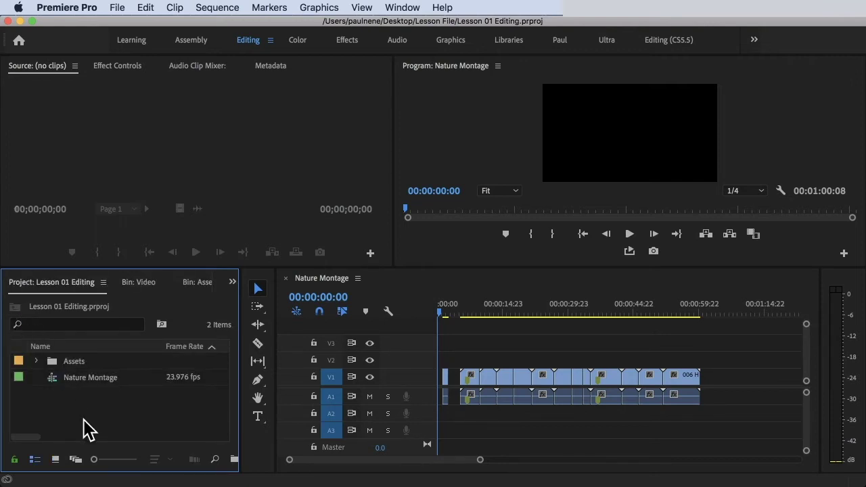
{"action": "right_click", "coordinate": [74, 399]}
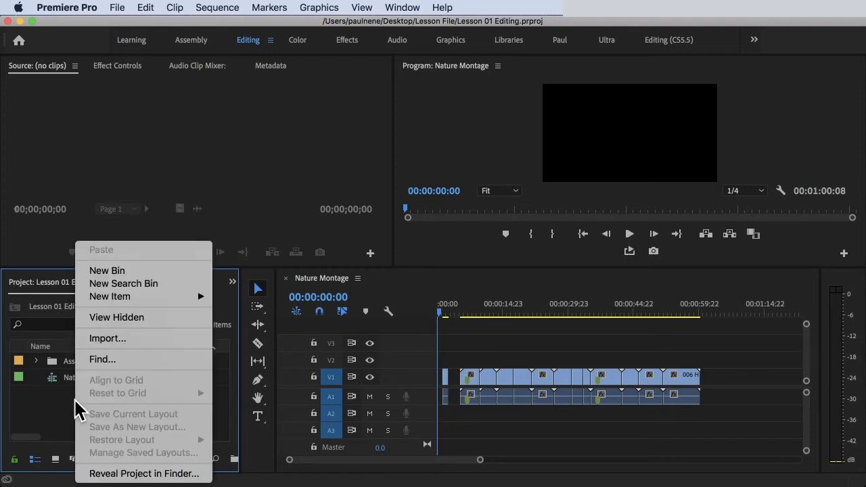
{"action": "left_click", "coordinate": [134, 274]}
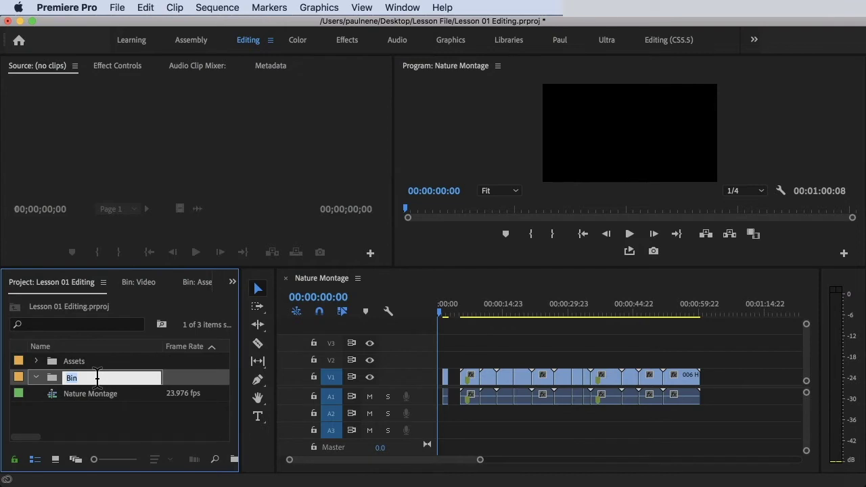
{"action": "type", "text": "test"}
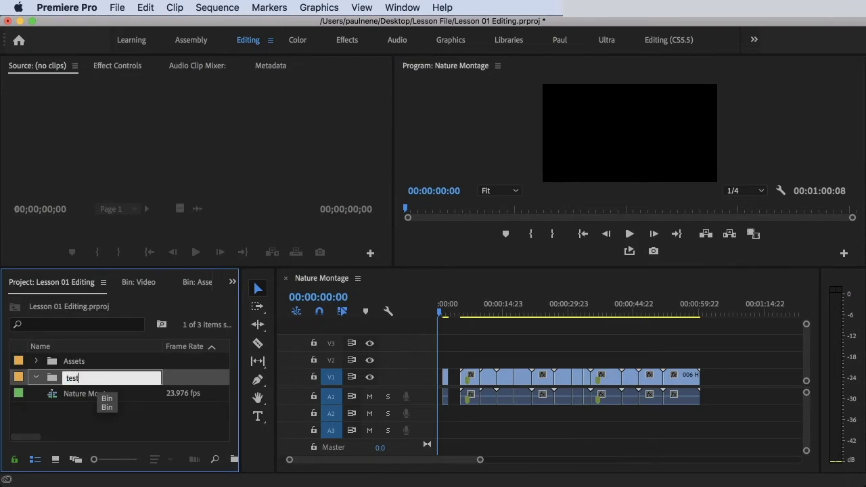
{"action": "key", "text": "Return"}
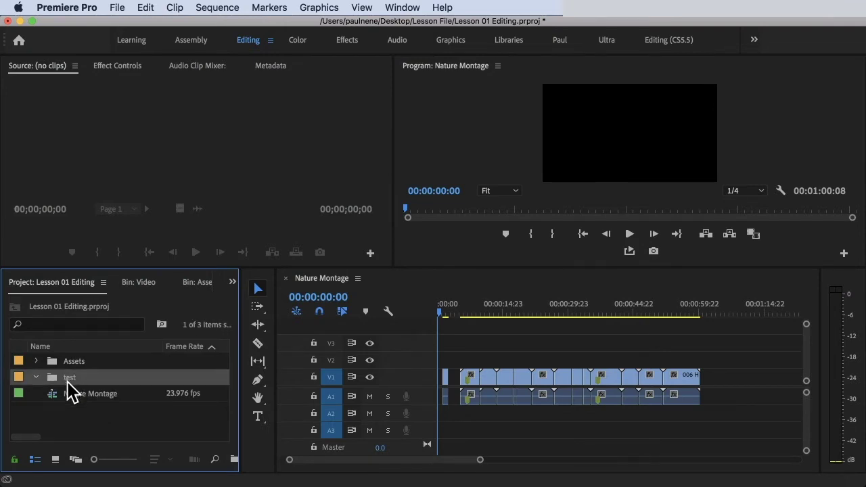
- Move the test bin into the Assets bin, look inside it there, and return to Assets
{"action": "left_click_drag", "start_coordinate": [54, 380], "coordinate": [54, 365]}
{"action": "double_click", "coordinate": [57, 364]}
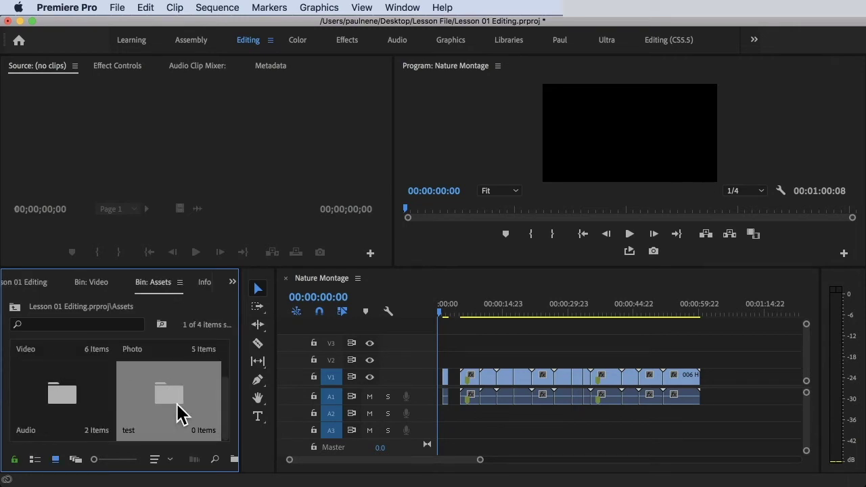
{"action": "double_click", "coordinate": [187, 423]}
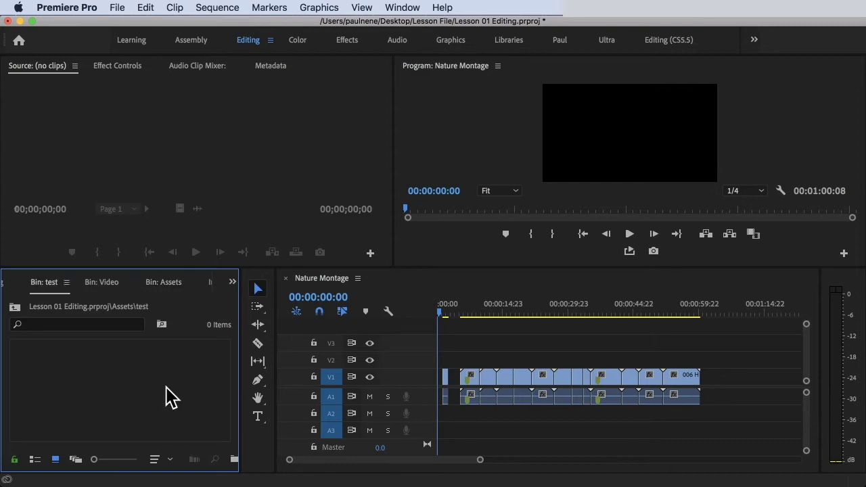
{"action": "left_click", "coordinate": [14, 307]}
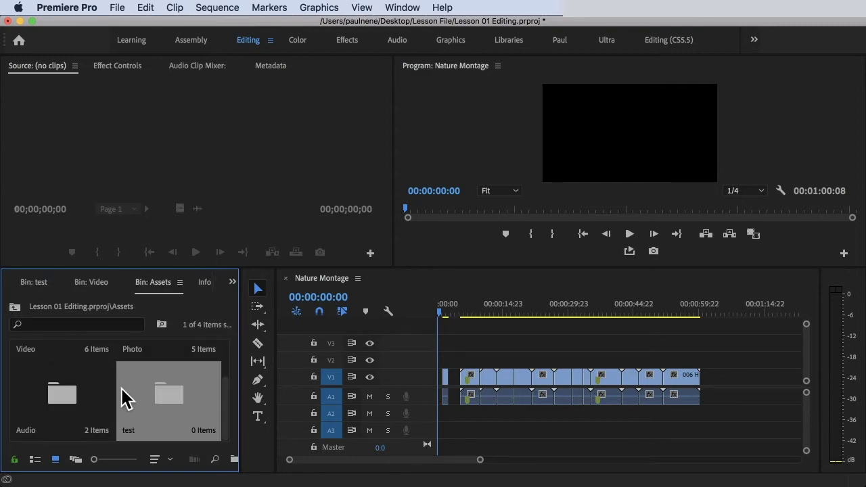
- Cut the test bin out of the Assets bin and return to the project's root level
{"action": "right_click", "coordinate": [171, 412]}
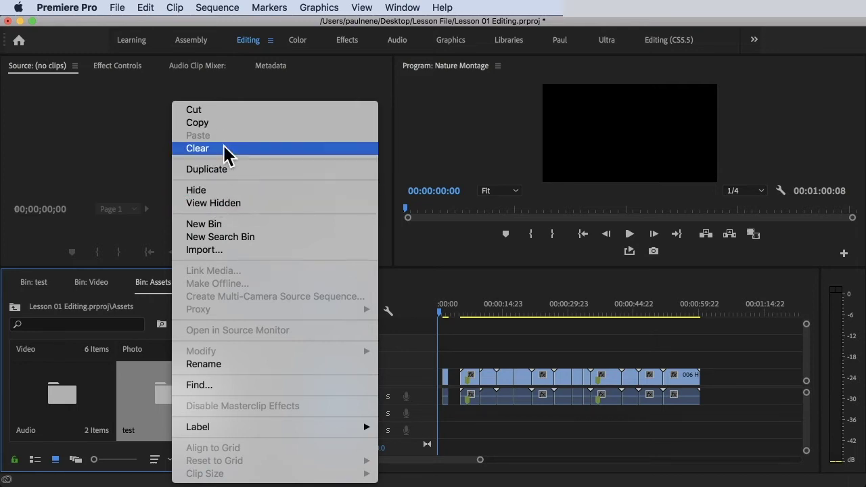
{"action": "left_click", "coordinate": [223, 111]}
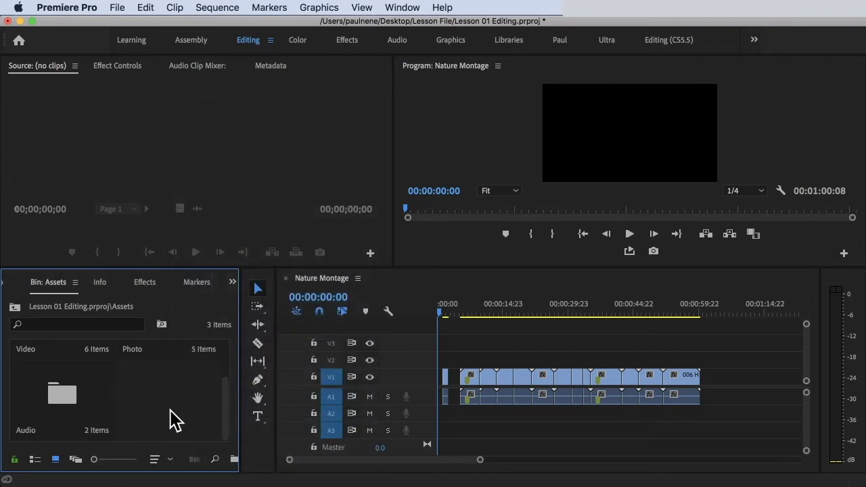
{"action": "key", "text": "shift+1"}
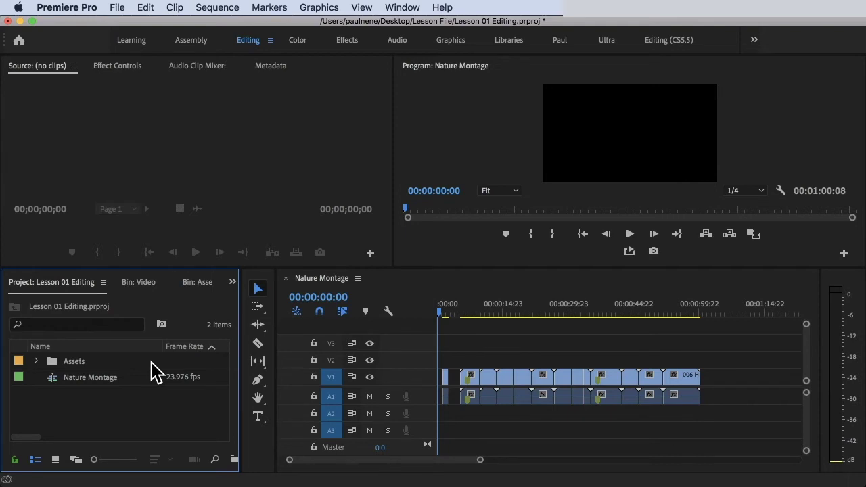
{"action": "right_click", "coordinate": [98, 406]}
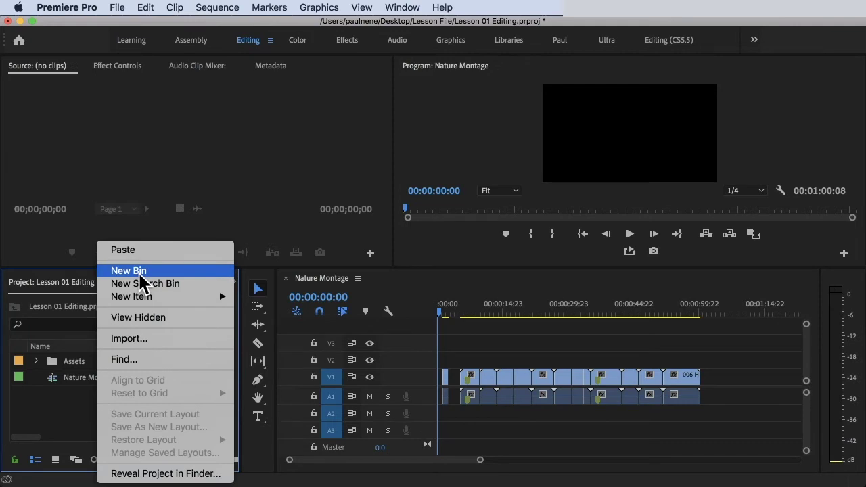
{"action": "left_click", "coordinate": [68, 413]}
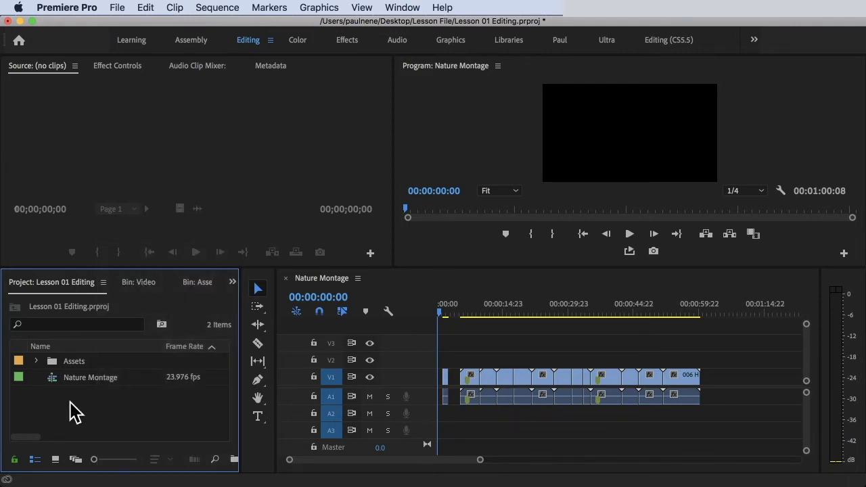
- Show the Video bin and enlarge its panel in height and width to look through the clip thumbnails
{"action": "double_click", "coordinate": [72, 361]}
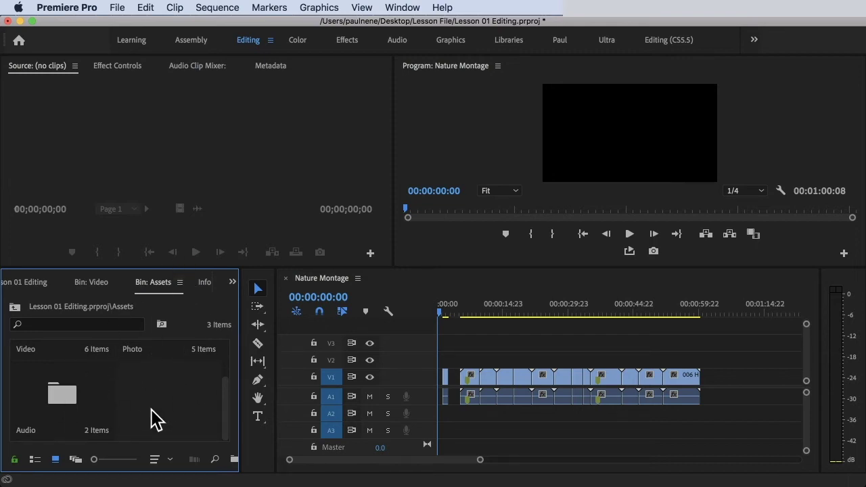
{"action": "left_click", "coordinate": [91, 282]}
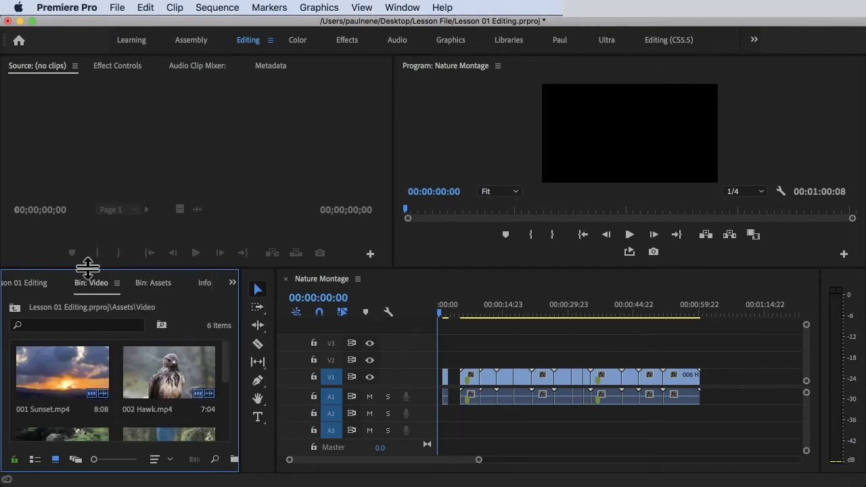
{"action": "left_click_drag", "start_coordinate": [88, 268], "coordinate": [89, 234]}
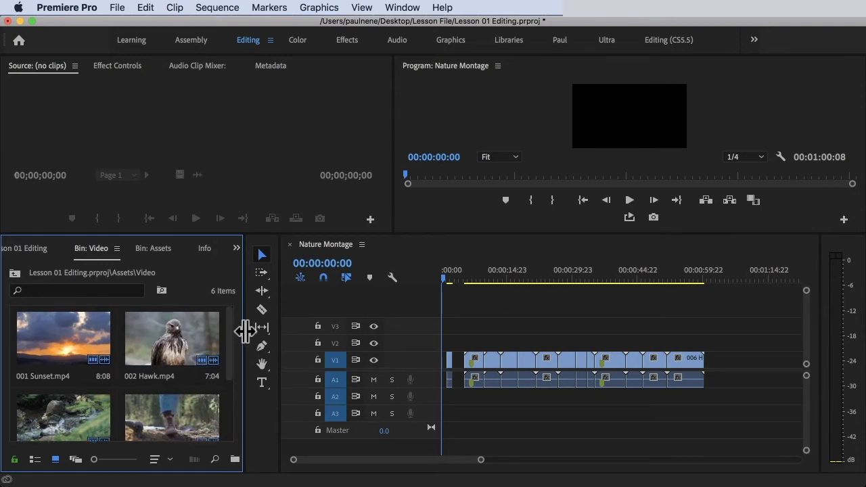
{"action": "left_click_drag", "start_coordinate": [247, 329], "coordinate": [280, 328]}
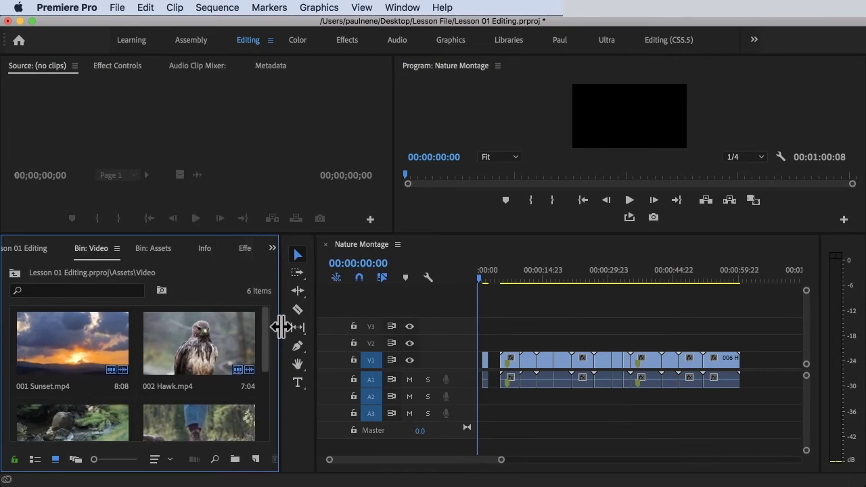
{"action": "scroll", "coordinate": [165, 369], "scroll_direction": "down", "scroll_amount": 3}
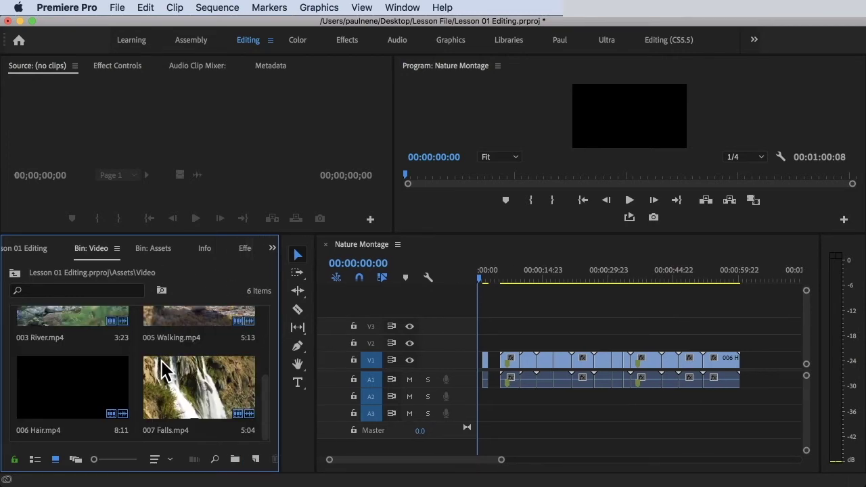
{"action": "scroll", "coordinate": [164, 369], "scroll_direction": "up", "scroll_amount": 3}
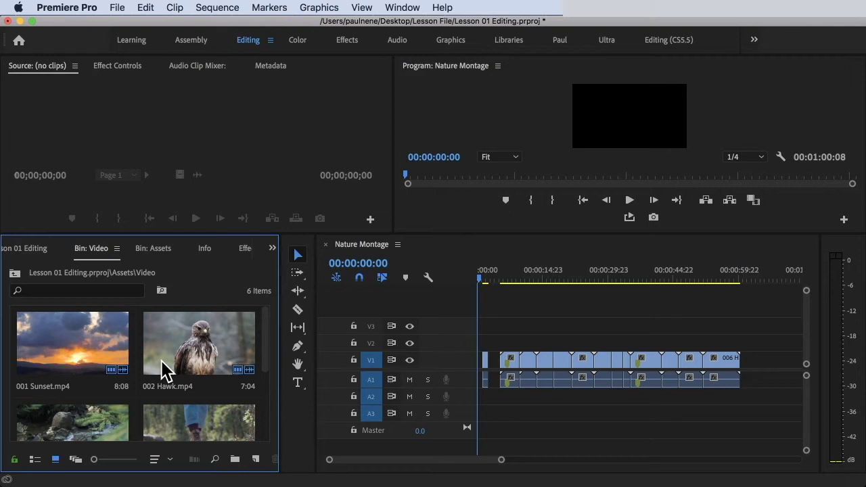
- Switch the Video bin to list view, go up to the Assets bin, and show it in list view too
{"action": "left_click", "coordinate": [35, 461]}
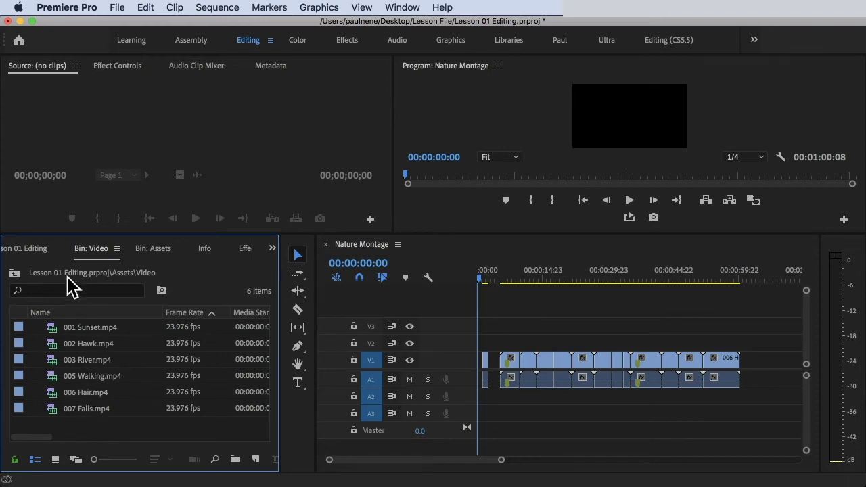
{"action": "left_click", "coordinate": [15, 272]}
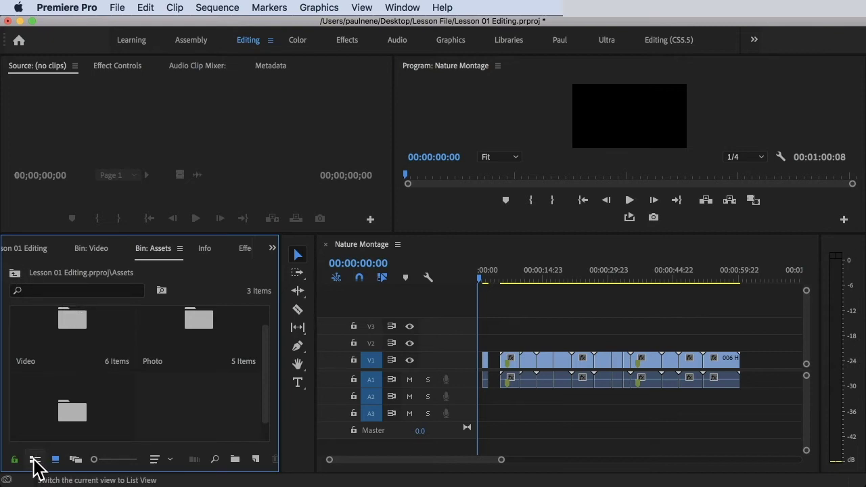
{"action": "left_click", "coordinate": [35, 460]}
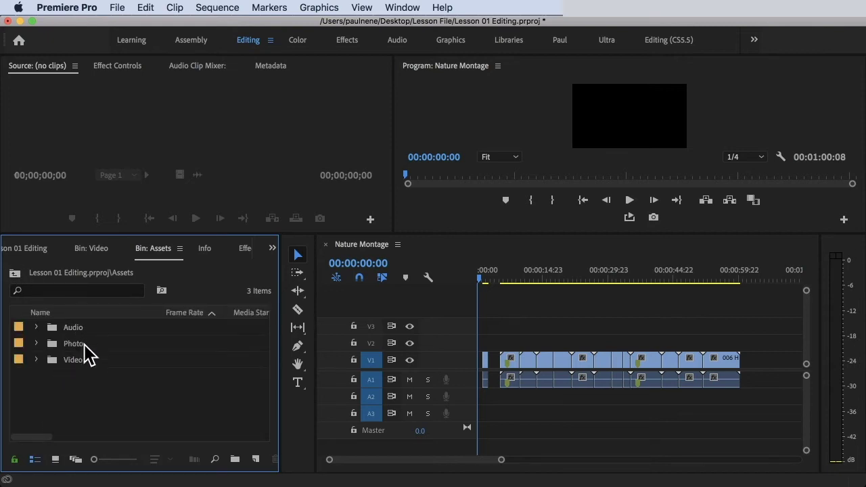
- Return to the project's root level, expand the Assets bin in the list to see its sub-bins, and collapse it
{"action": "left_click", "coordinate": [14, 274]}
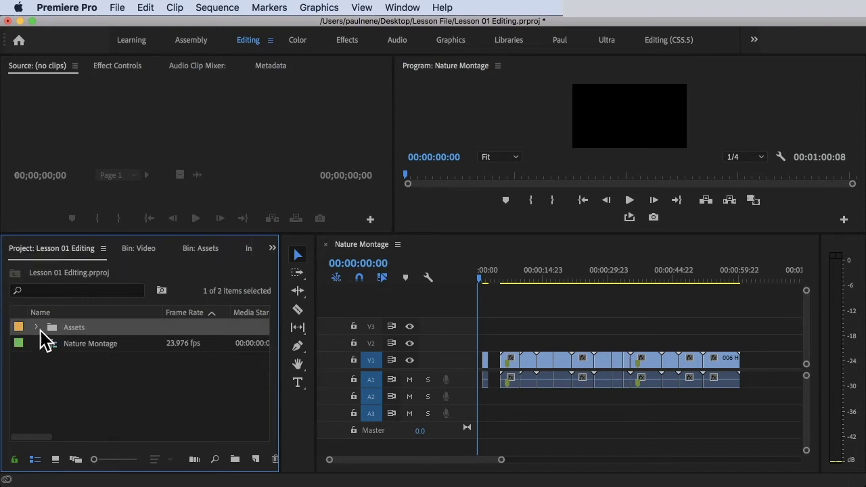
{"action": "left_click", "coordinate": [36, 327]}
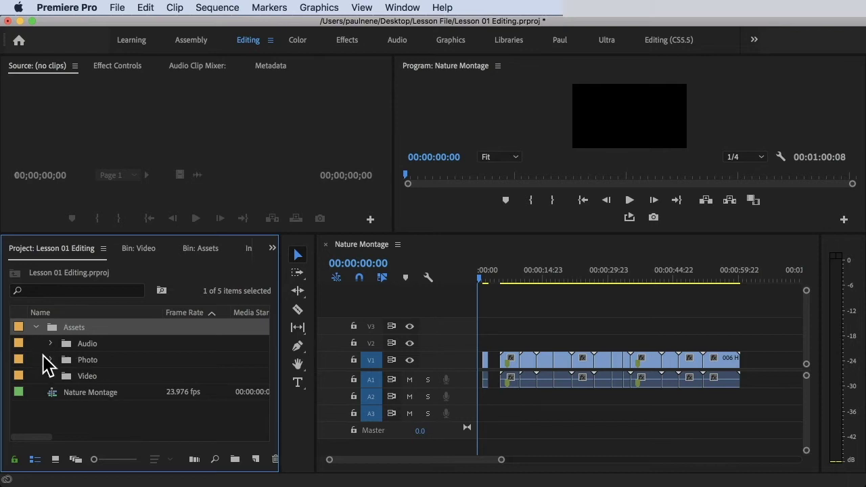
{"action": "left_click", "coordinate": [37, 327]}
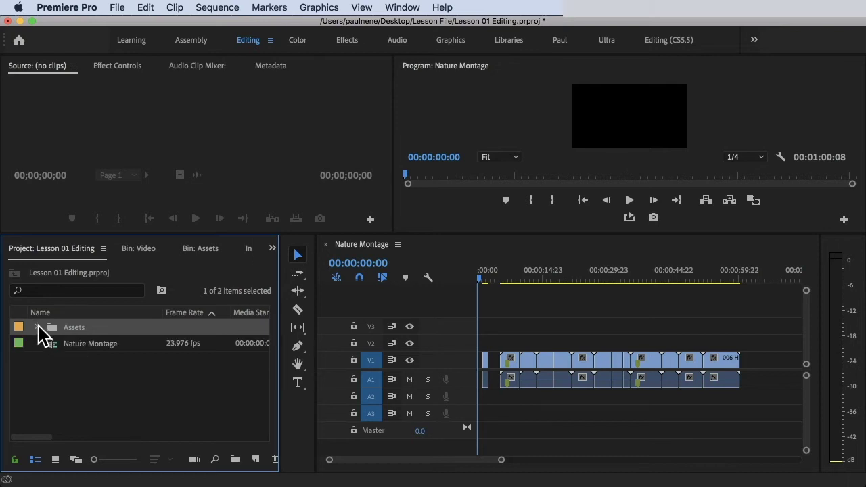
- Show the project's root level in icon view and open the Video bin inside Assets
{"action": "left_click", "coordinate": [56, 460]}
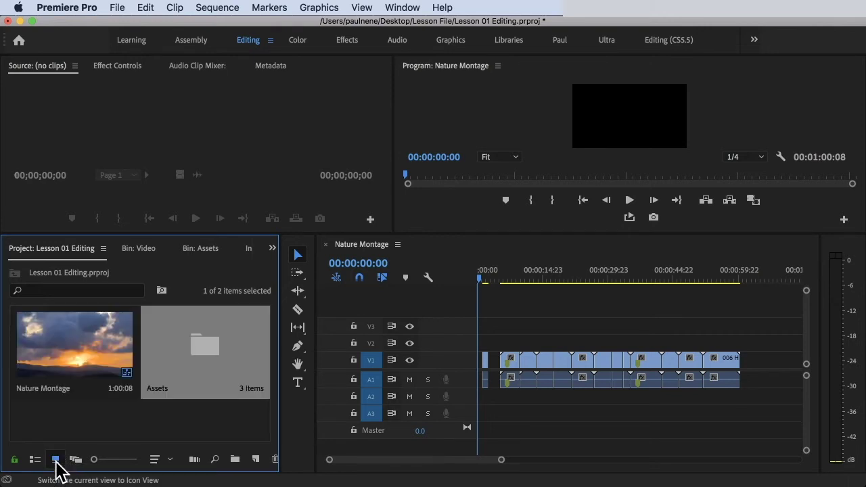
{"action": "double_click", "coordinate": [205, 332]}
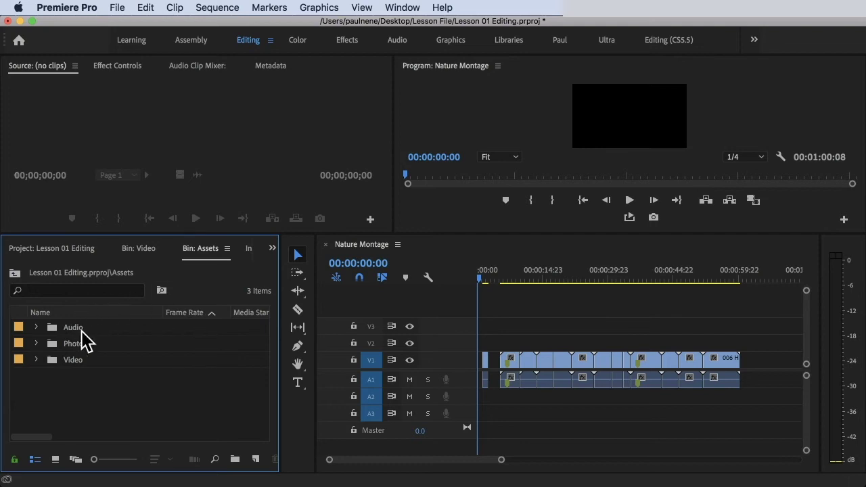
{"action": "double_click", "coordinate": [78, 363]}
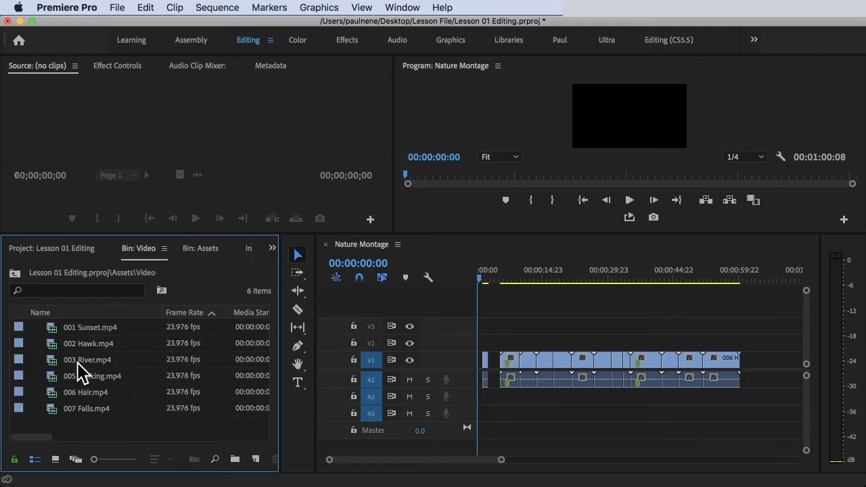
- Show the Video bin in icon view and look through all of its clip thumbnails
{"action": "left_click", "coordinate": [55, 461]}
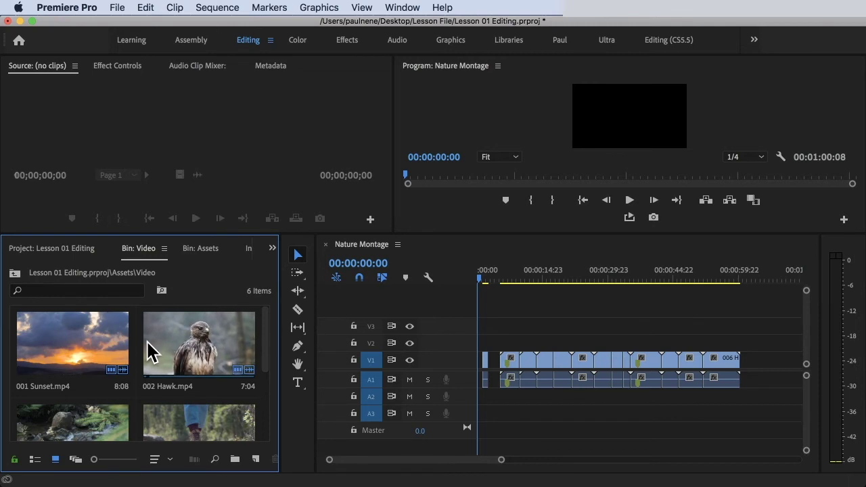
{"action": "scroll", "coordinate": [173, 345], "scroll_direction": "down", "scroll_amount": 4}
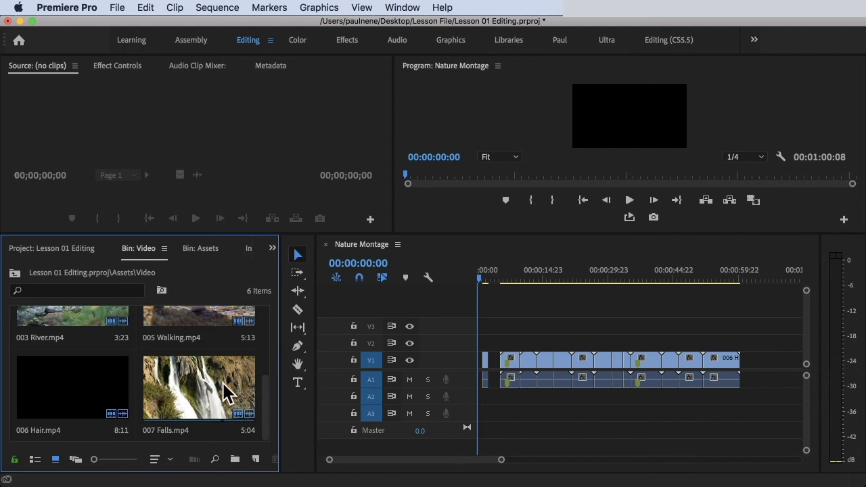
{"action": "scroll", "coordinate": [223, 384], "scroll_direction": "up", "scroll_amount": 3}
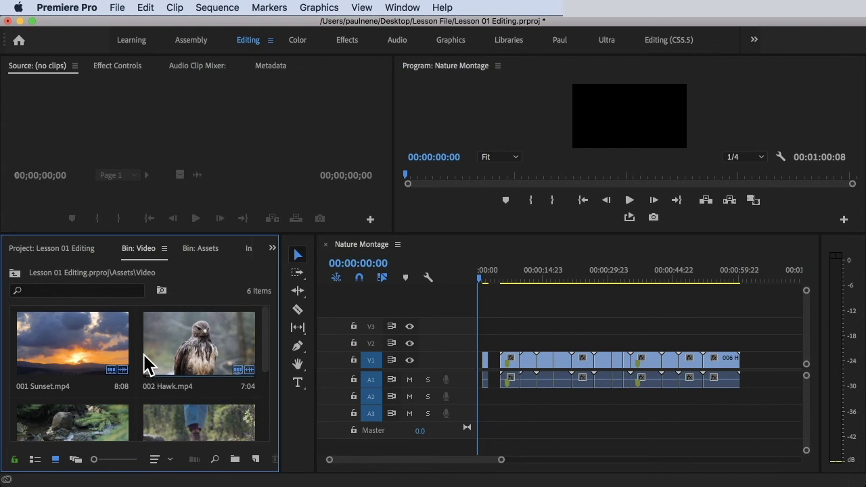
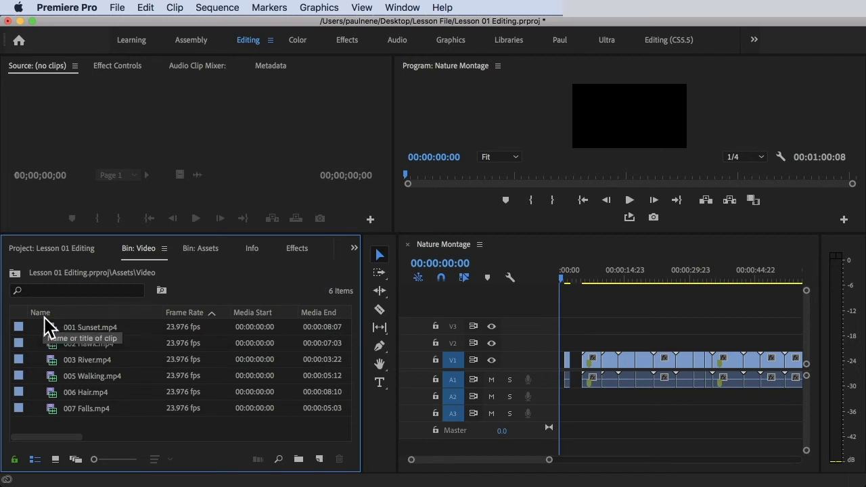
- Examine the Premiere Pro Project Metadata columns in Metadata Display, turn Frame Rate off and on again, and accept the dialog
{"action": "right_click", "coordinate": [147, 315]}
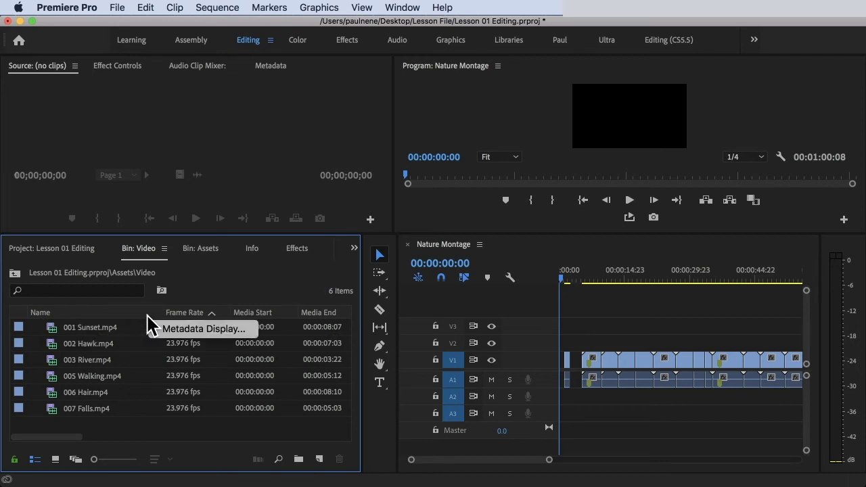
{"action": "left_click", "coordinate": [192, 332]}
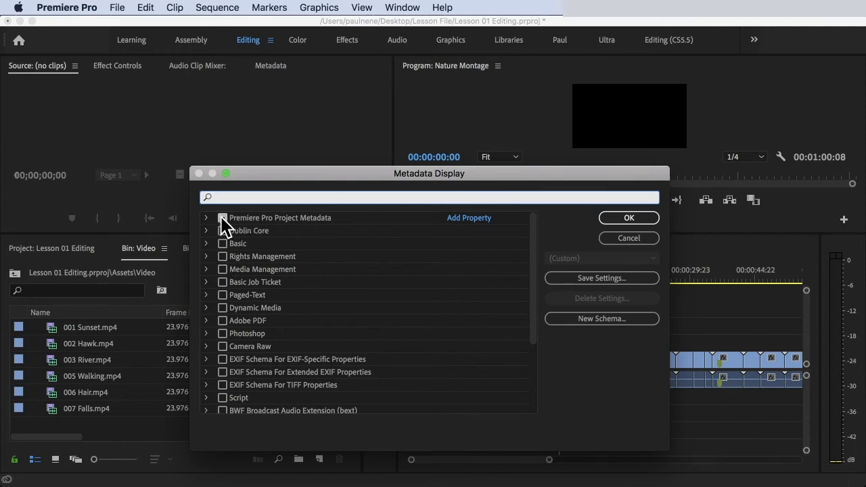
{"action": "left_click", "coordinate": [206, 218]}
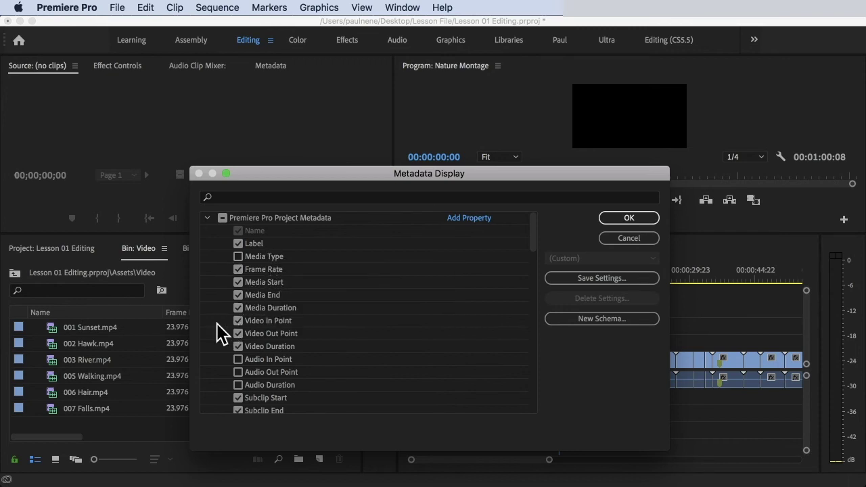
{"action": "left_click", "coordinate": [241, 270]}
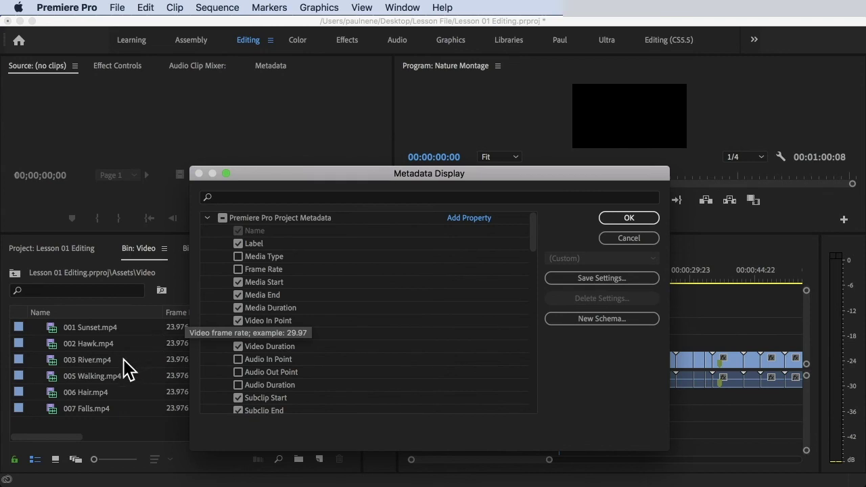
{"action": "left_click", "coordinate": [259, 270]}
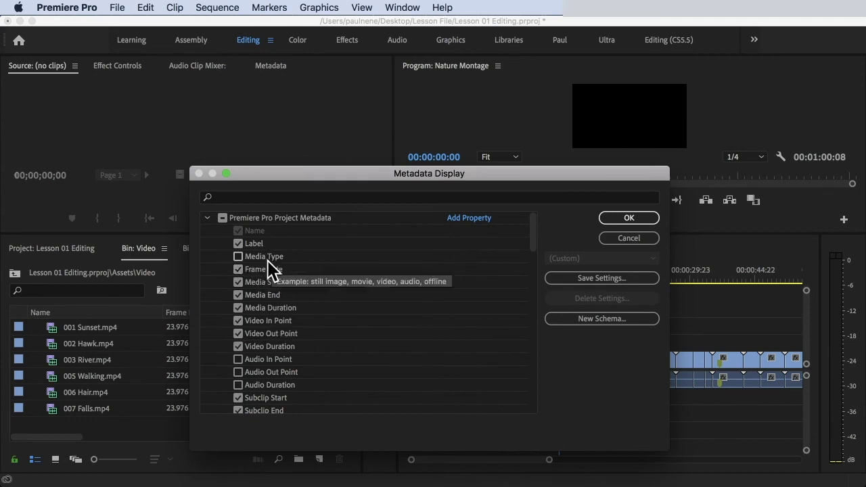
{"action": "left_click", "coordinate": [625, 219]}
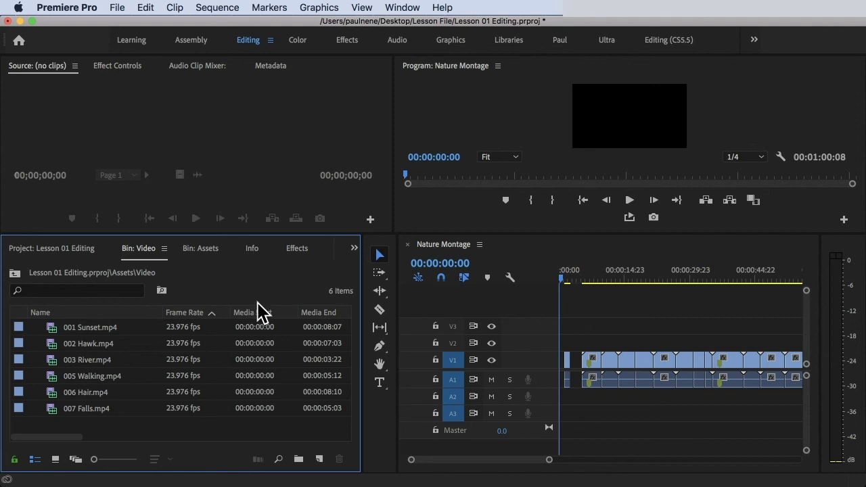
- Activate the Nature Montage timeline and check the clip details of 002 Hawk.mp4 in the Video bin
{"action": "left_click", "coordinate": [650, 298]}
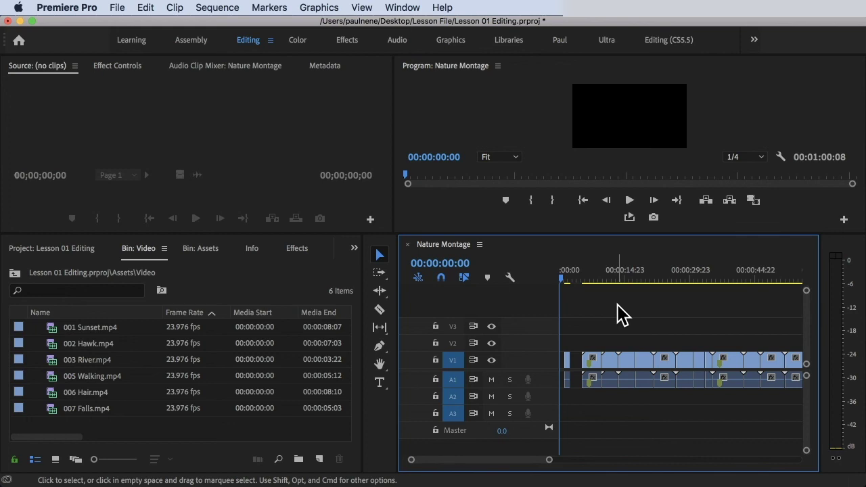
{"action": "mouse_move", "coordinate": [154, 346]}
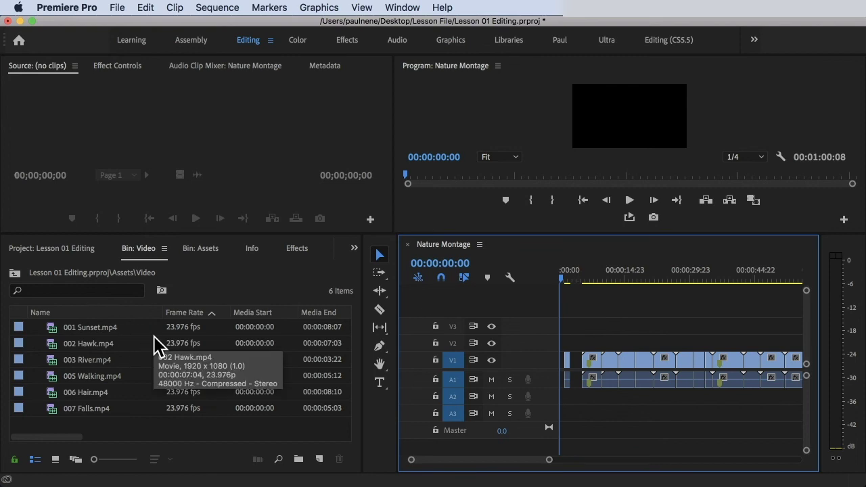
{"action": "mouse_move", "coordinate": [216, 334]}
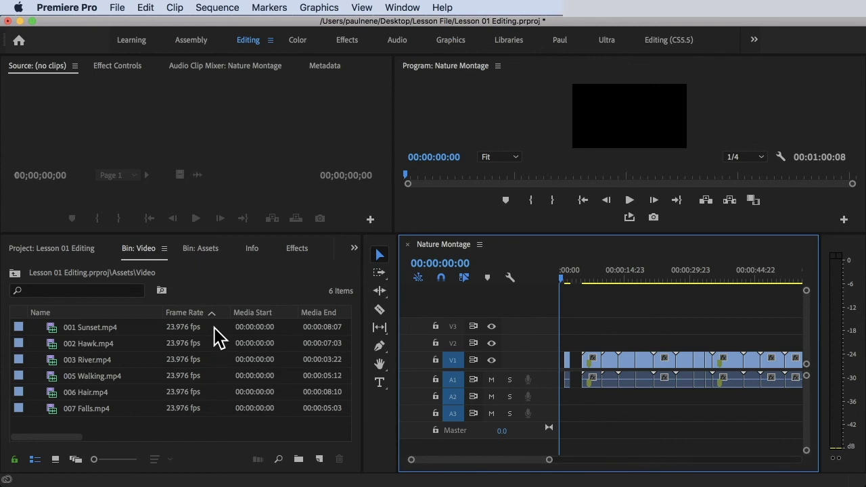
- Search the project's root level for "nature" and clear the search
{"action": "left_click", "coordinate": [56, 250]}
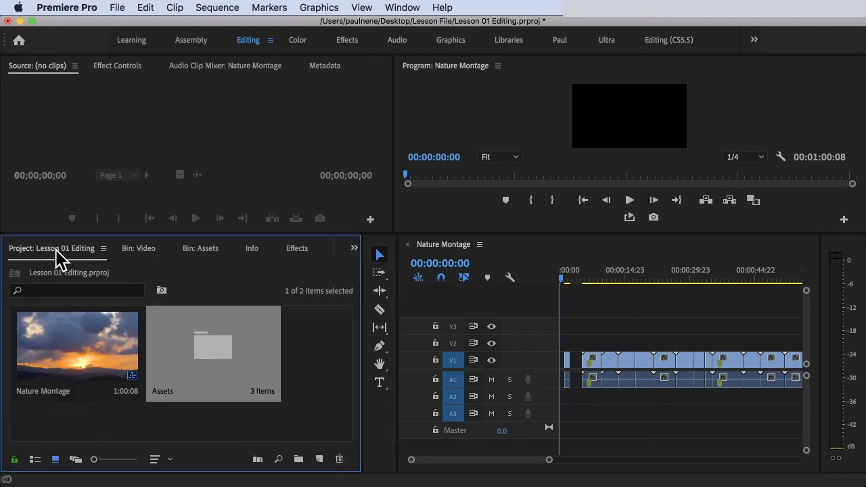
{"action": "left_click", "coordinate": [56, 291]}
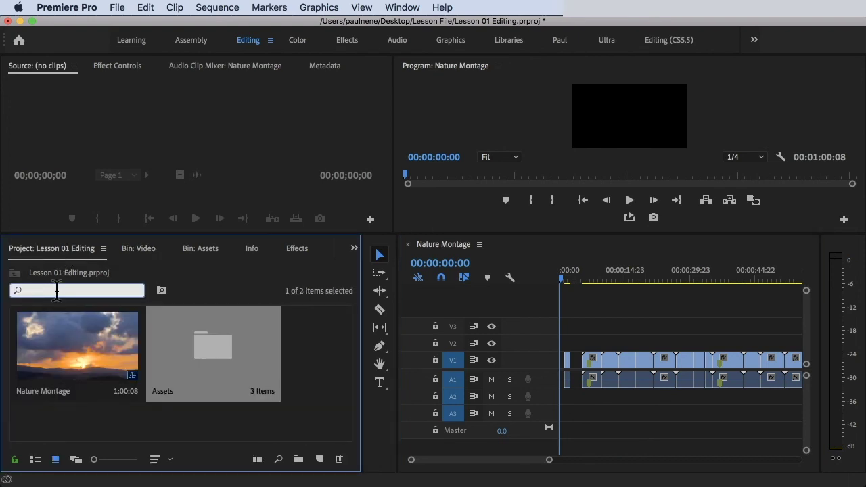
{"action": "type", "text": "nature"}
{"action": "key", "text": "BackSpace"}
{"action": "key", "text": "BackSpace"}
{"action": "key", "text": "BackSpace"}
{"action": "key", "text": "BackSpace"}
{"action": "key", "text": "BackSpace"}
{"action": "key", "text": "BackSpace"}
- Open the Assets bin from the project's root level and go into its Video bin
{"action": "left_click", "coordinate": [218, 356]}
{"action": "double_click", "coordinate": [218, 356]}
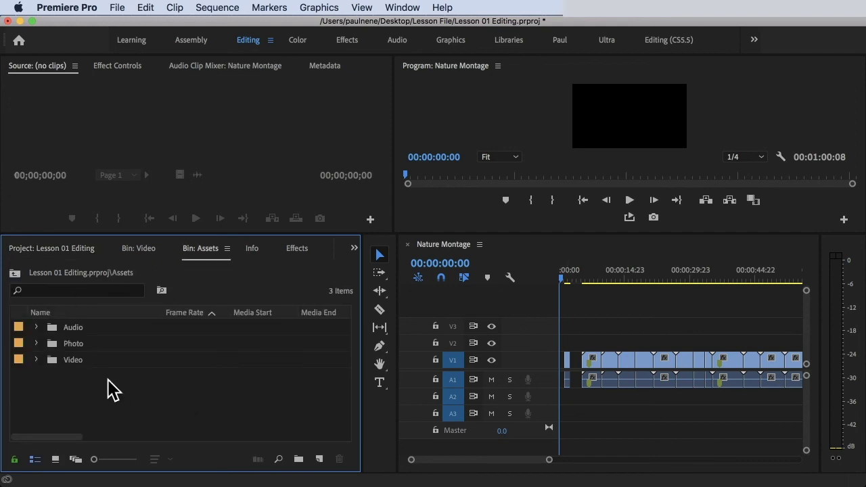
{"action": "double_click", "coordinate": [74, 364]}
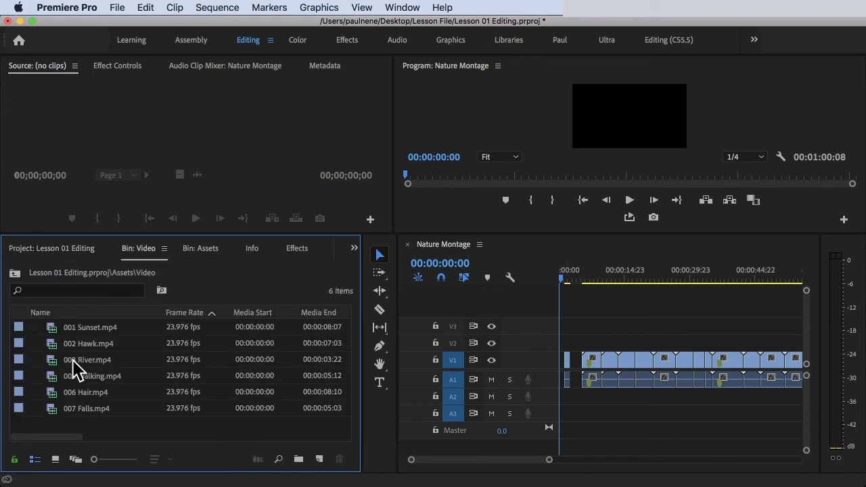
- Search the Video bin for "sunse" and clear the search to list all clips again
{"action": "left_click", "coordinate": [80, 291]}
{"action": "type", "text": "sun"}
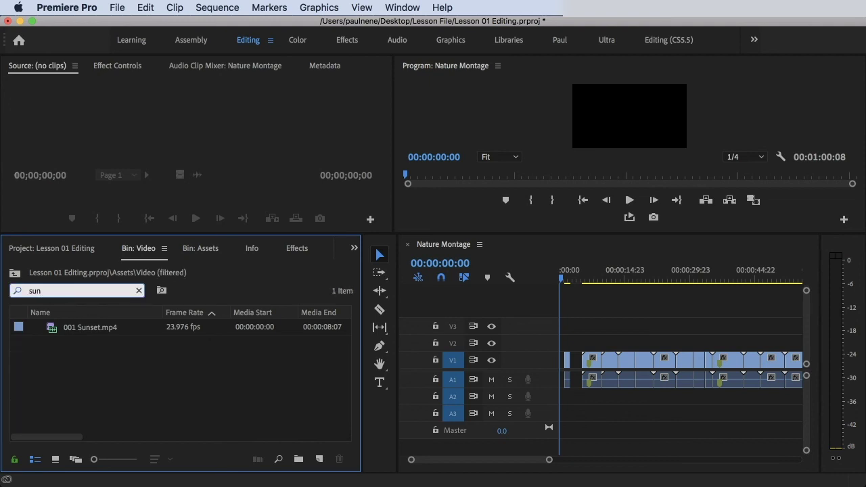
{"action": "type", "text": "se"}
{"action": "left_click_drag", "start_coordinate": [70, 290], "coordinate": [4, 279]}
{"action": "key", "text": "BackSpace"}
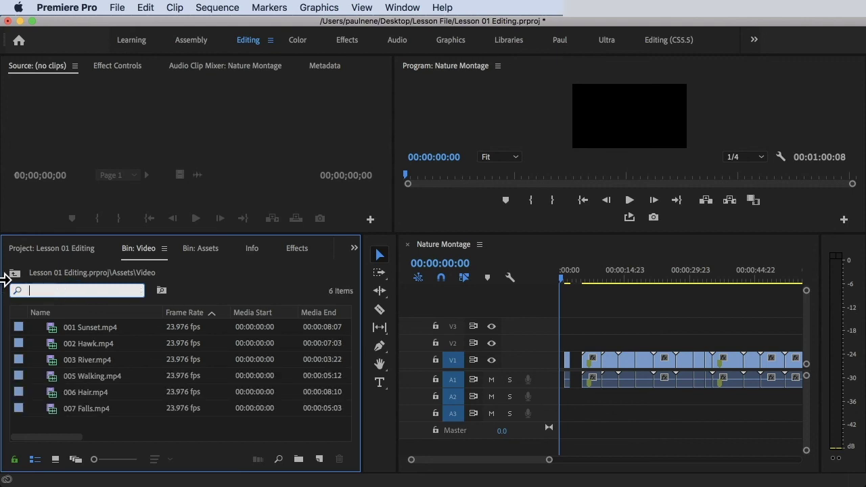